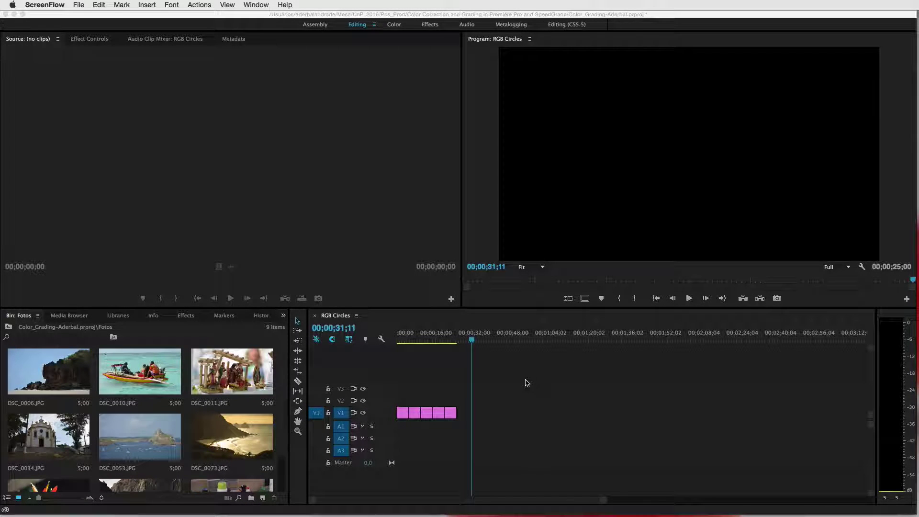
# Check the Premiere Pro version details in the About window, then close it.
pyautogui.click(47, 16)
pyautogui.click(53, 4)
pyautogui.click(135, 19)
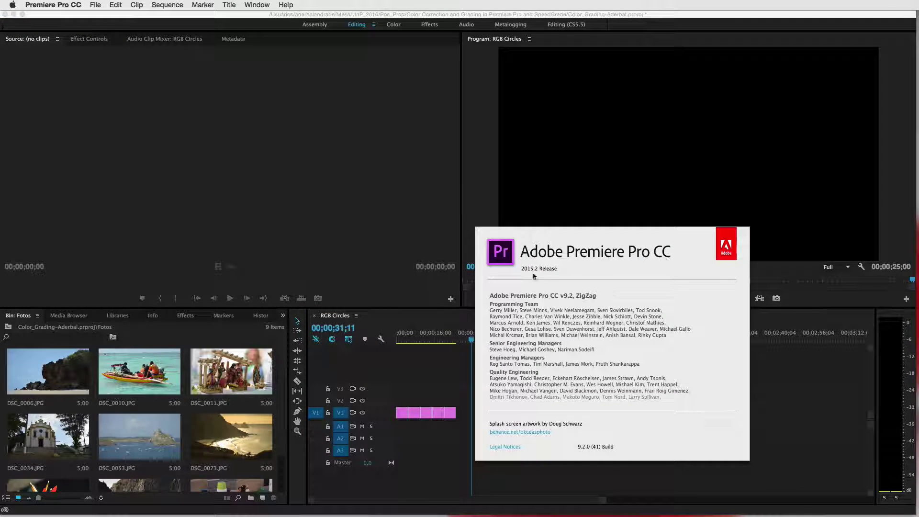
pyautogui.click(508, 250)
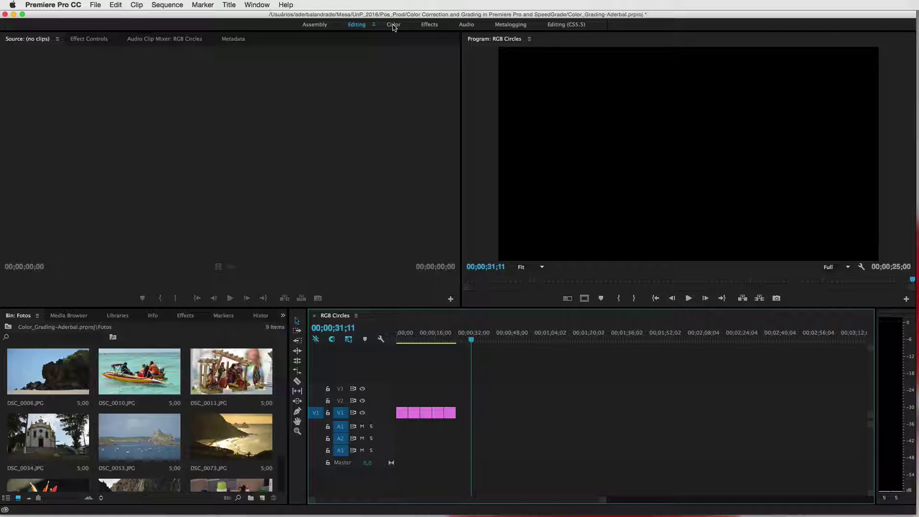
# Switch to the Color workspace and bring up the Lumetri Scopes presets.
pyautogui.click(255, 6)
pyautogui.moveTo(258, 18)
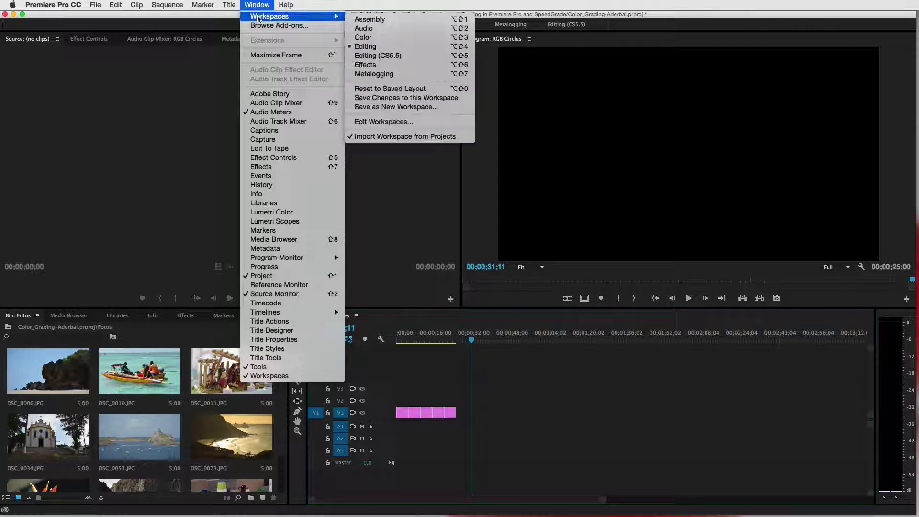
pyautogui.click(376, 38)
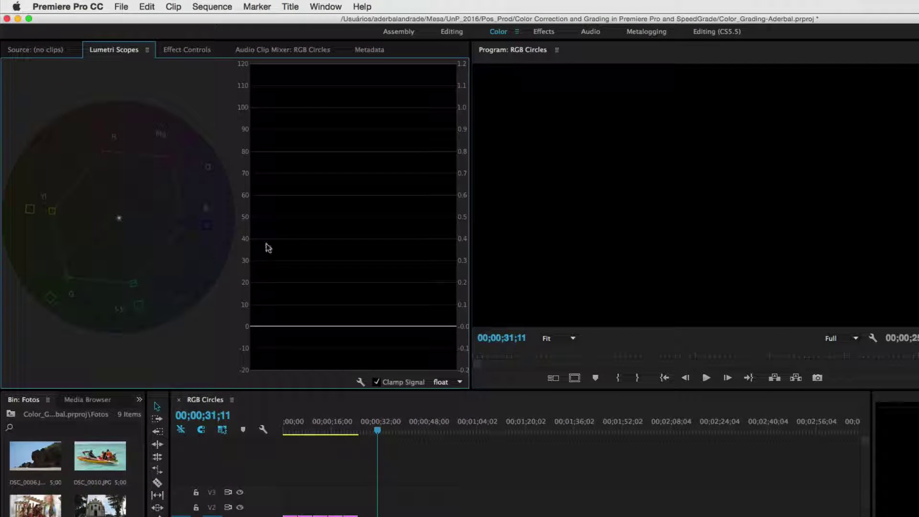
pyautogui.click(360, 381)
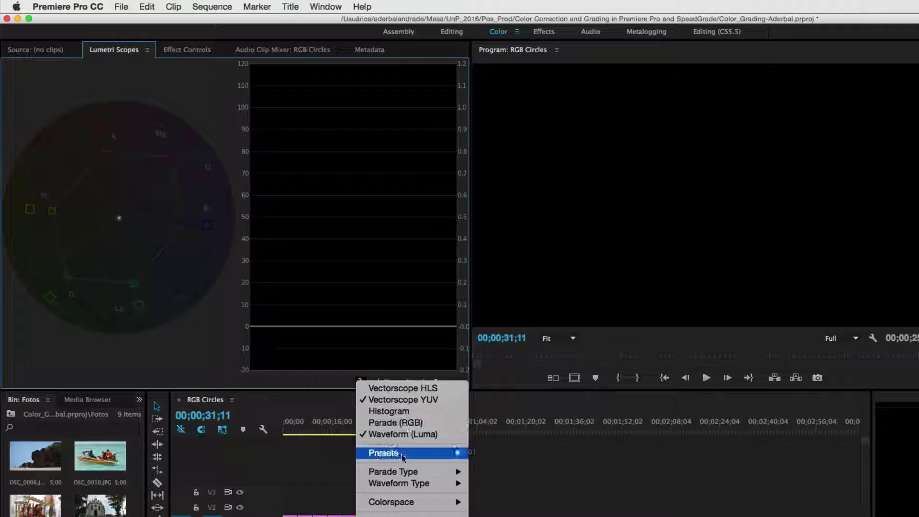
pyautogui.moveTo(404, 458)
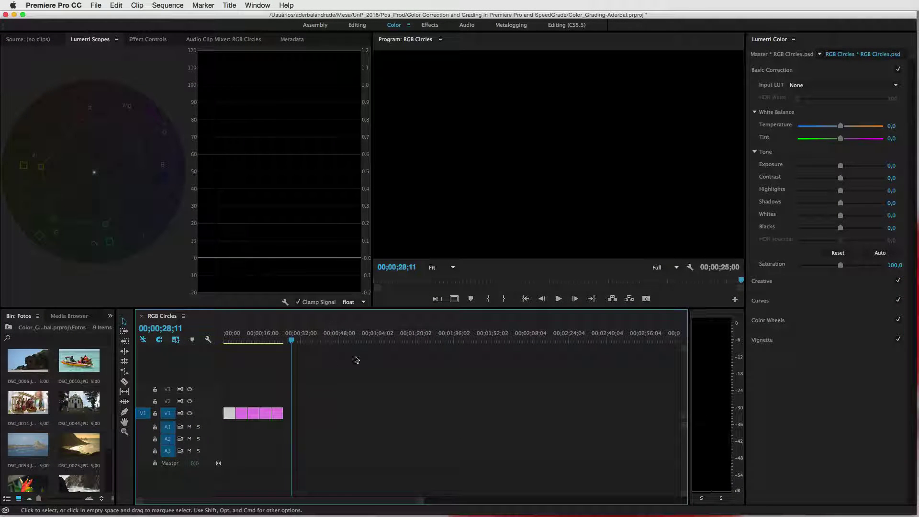
# Re-expand Basic Correction and park the playhead on the B&W Smooth Gradient clip.
pyautogui.click(765, 74)
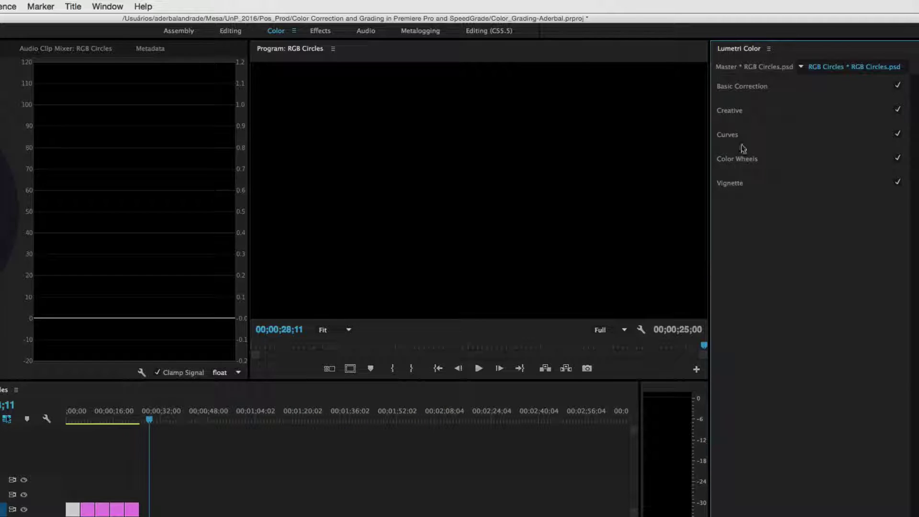
pyautogui.click(740, 87)
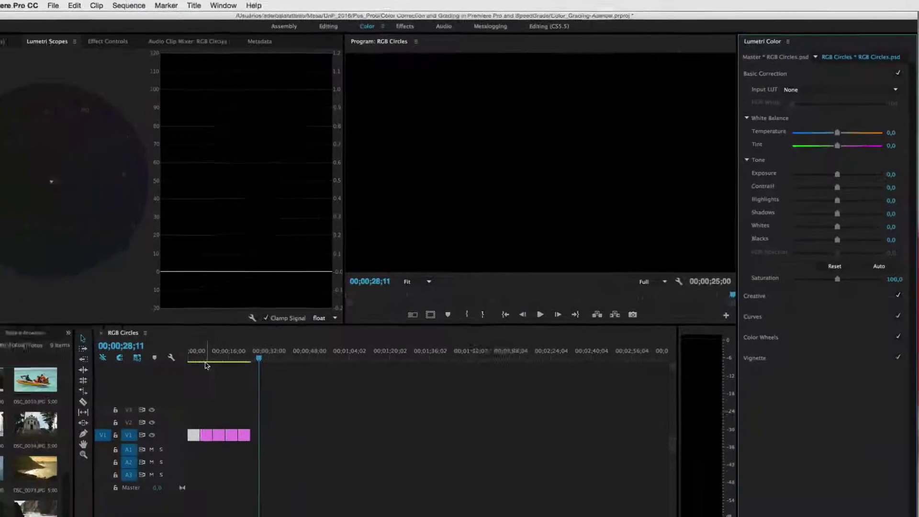
pyautogui.click(205, 364)
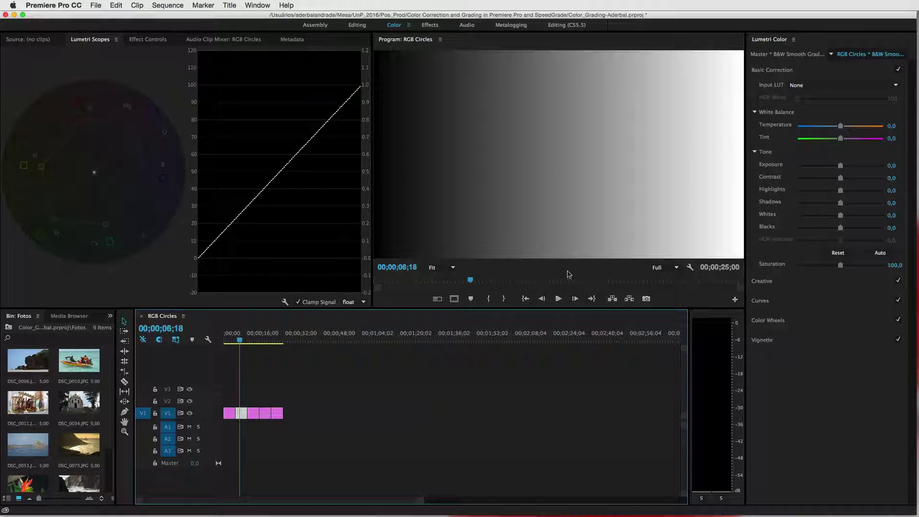
pyautogui.click(254, 339)
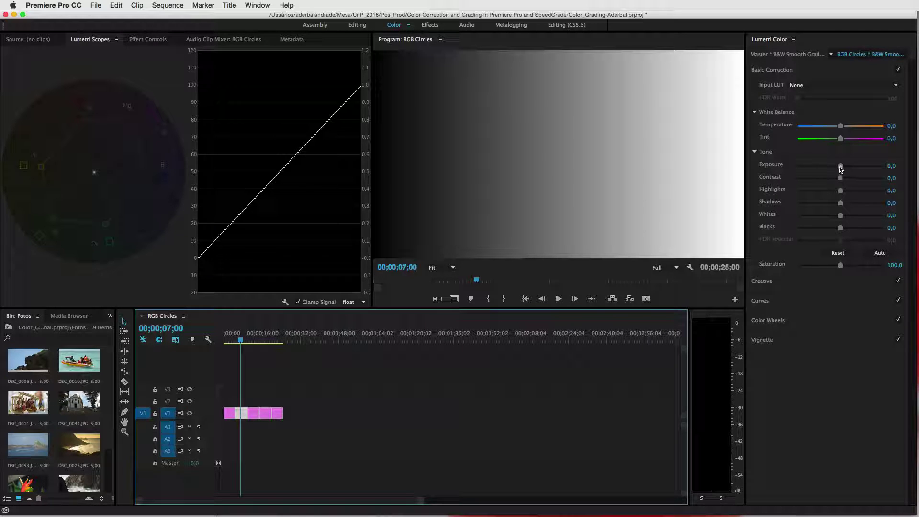
pyautogui.moveTo(841, 165); pyautogui.dragTo(883, 165)
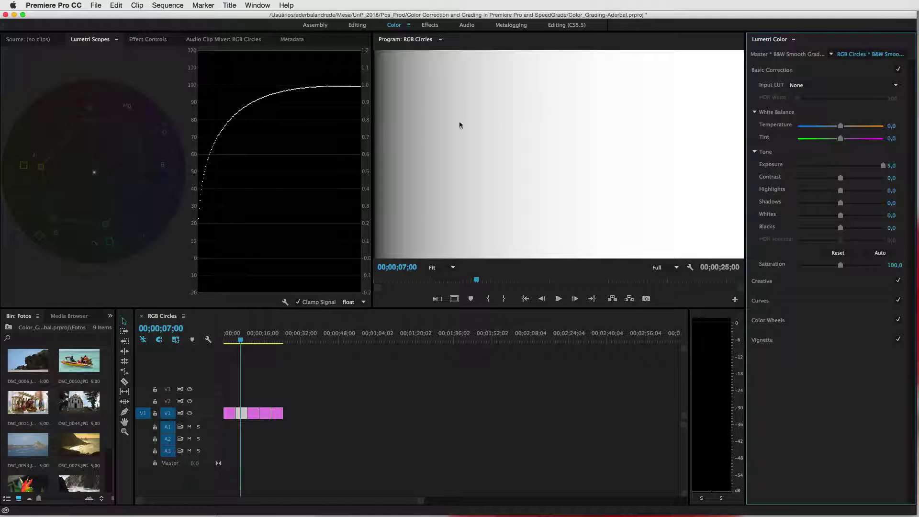
pyautogui.moveTo(882, 167); pyautogui.dragTo(770, 173)
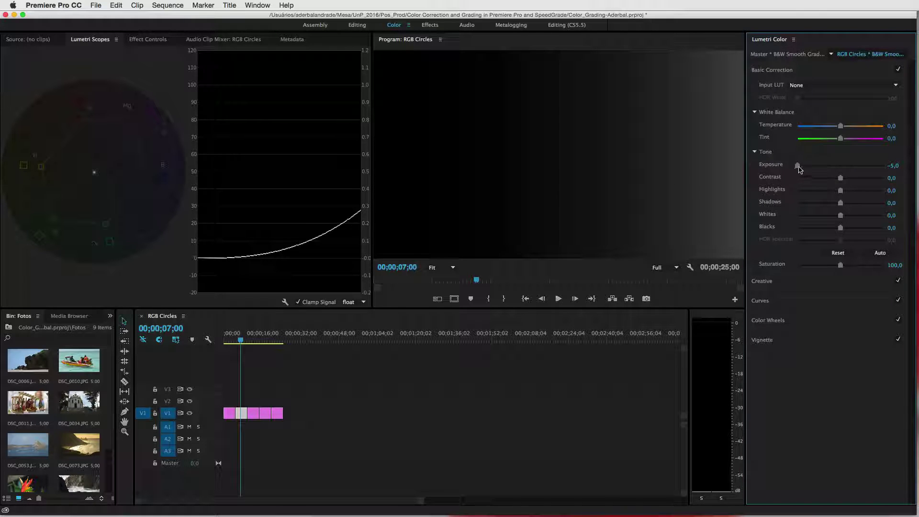
pyautogui.moveTo(798, 167); pyautogui.dragTo(811, 166)
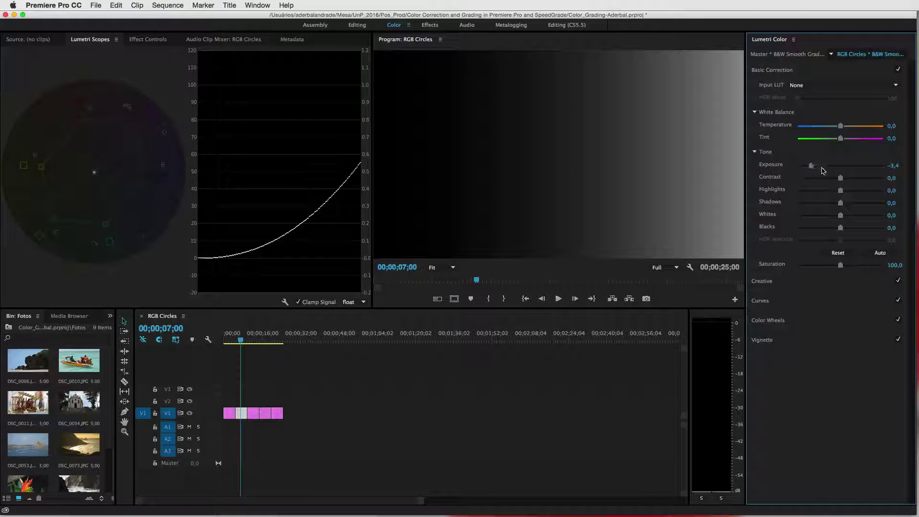
pyautogui.moveTo(813, 167); pyautogui.dragTo(839, 164)
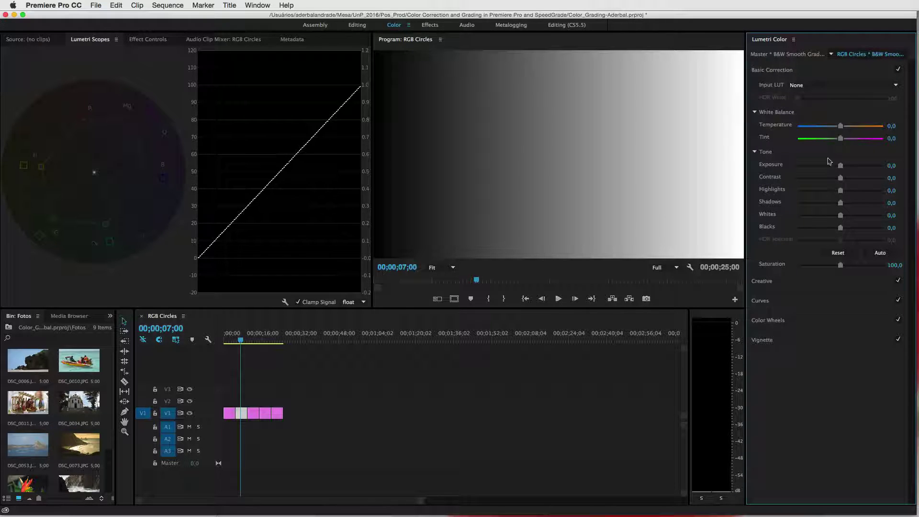
pyautogui.moveTo(840, 165); pyautogui.dragTo(829, 166)
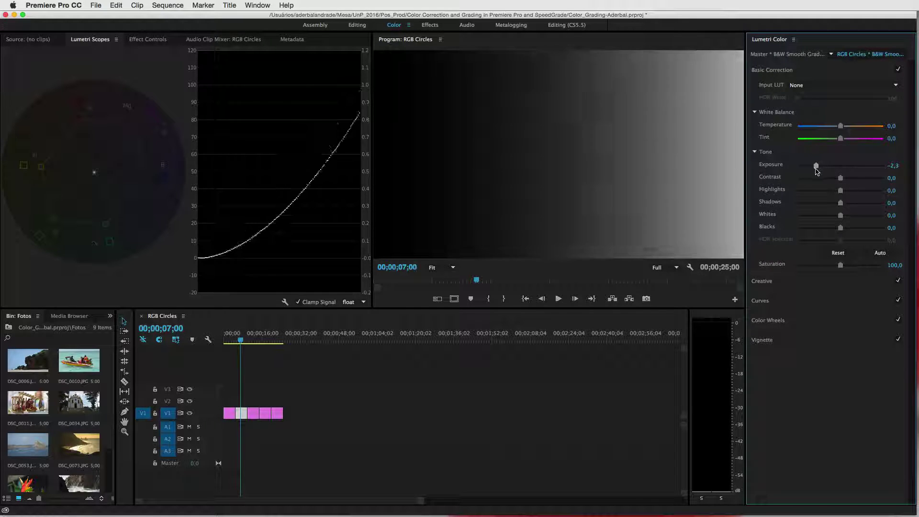
pyautogui.doubleClick(819, 166)
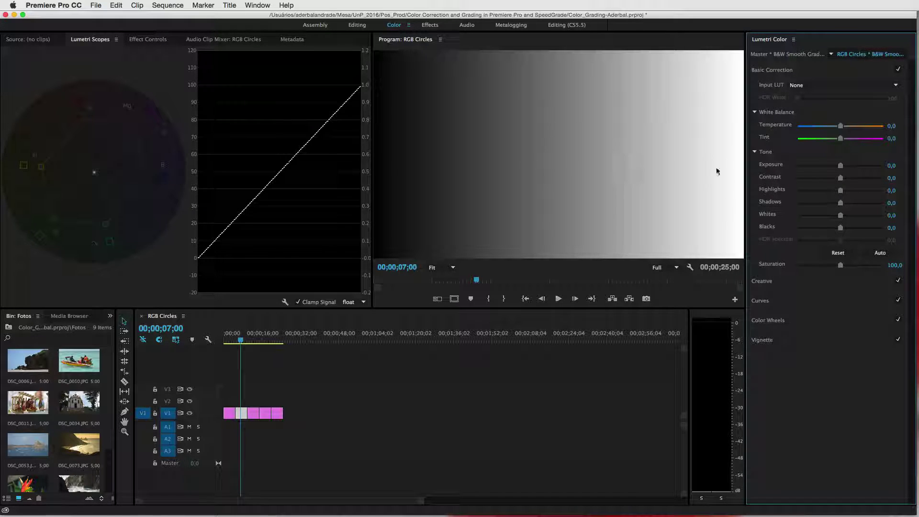
pyautogui.moveTo(840, 180); pyautogui.dragTo(886, 180)
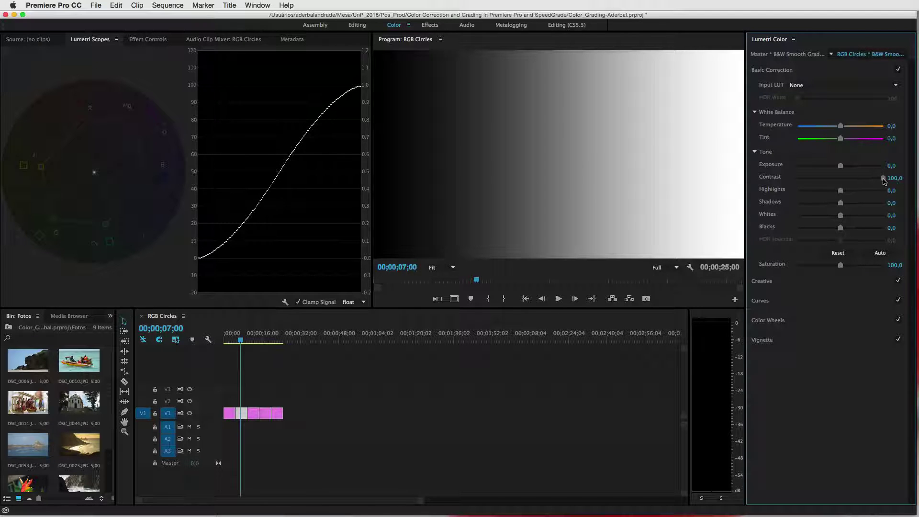
pyautogui.moveTo(884, 181); pyautogui.dragTo(790, 185)
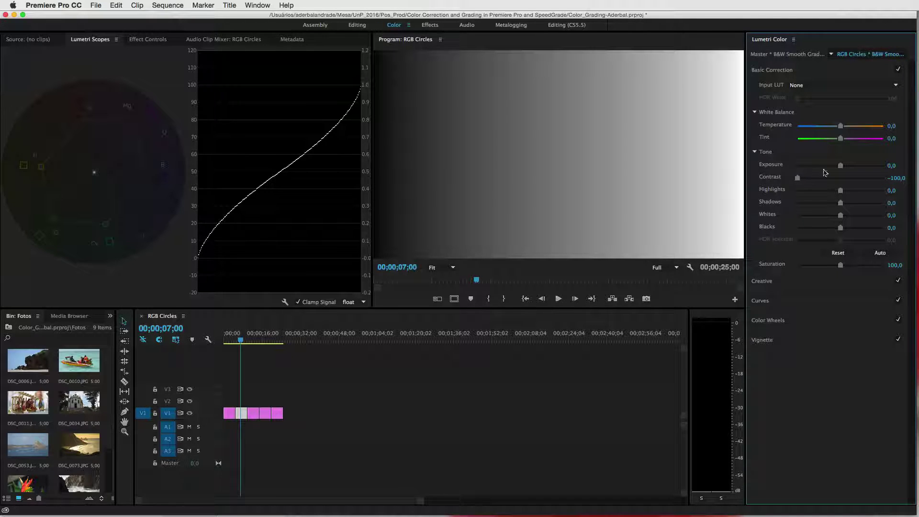
pyautogui.doubleClick(797, 178)
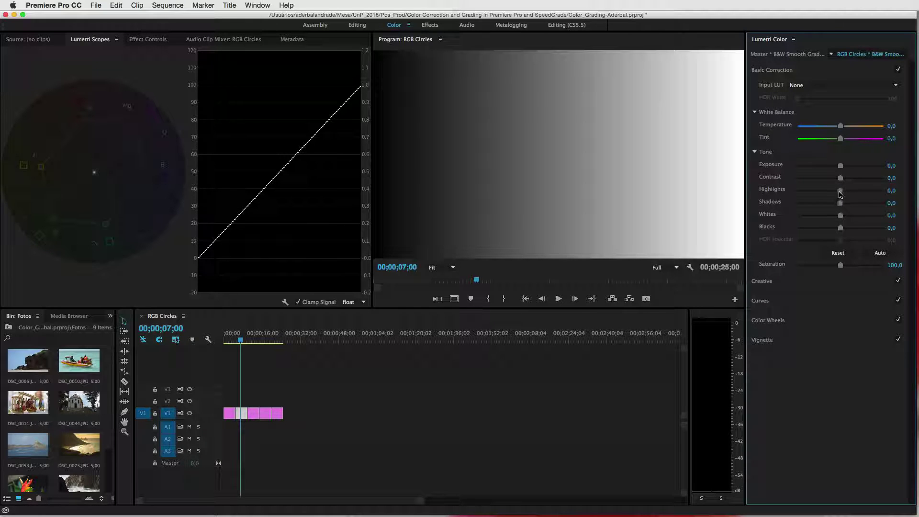
pyautogui.moveTo(840, 191); pyautogui.dragTo(892, 197)
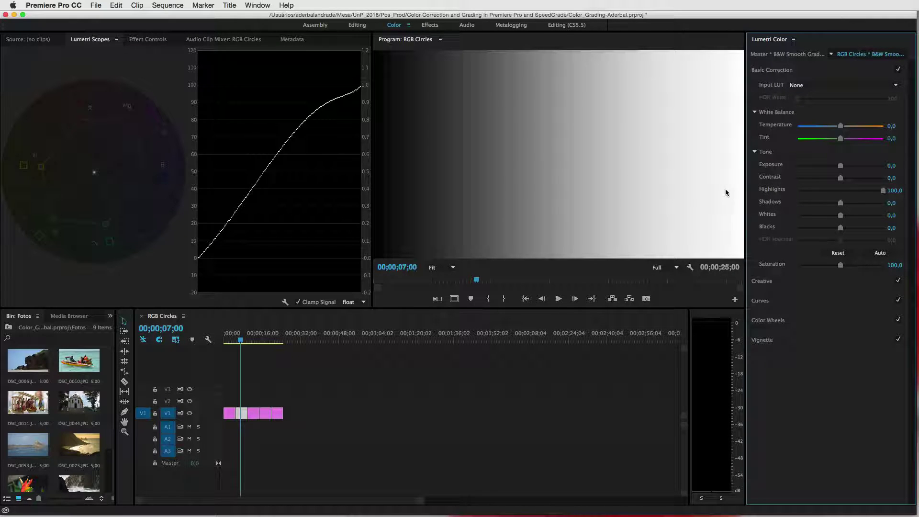
pyautogui.doubleClick(883, 190)
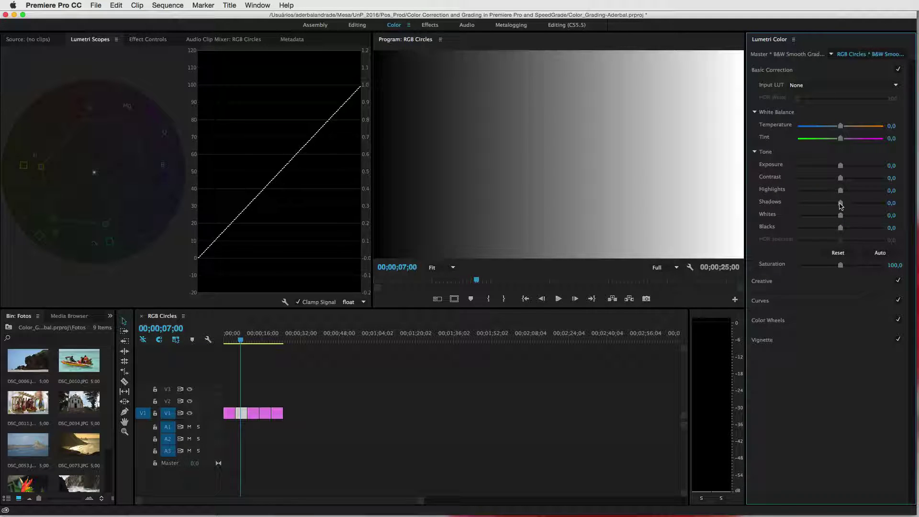
# Test extreme Shadows, Whites and Blacks on the gradient and reset them, then add DSC_0034.JPG to V1.
pyautogui.moveTo(841, 203); pyautogui.dragTo(892, 213)
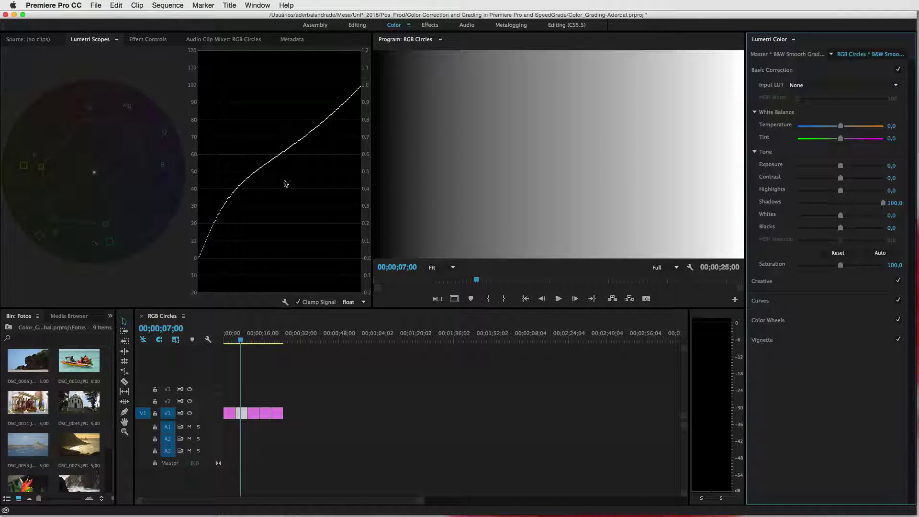
pyautogui.doubleClick(883, 203)
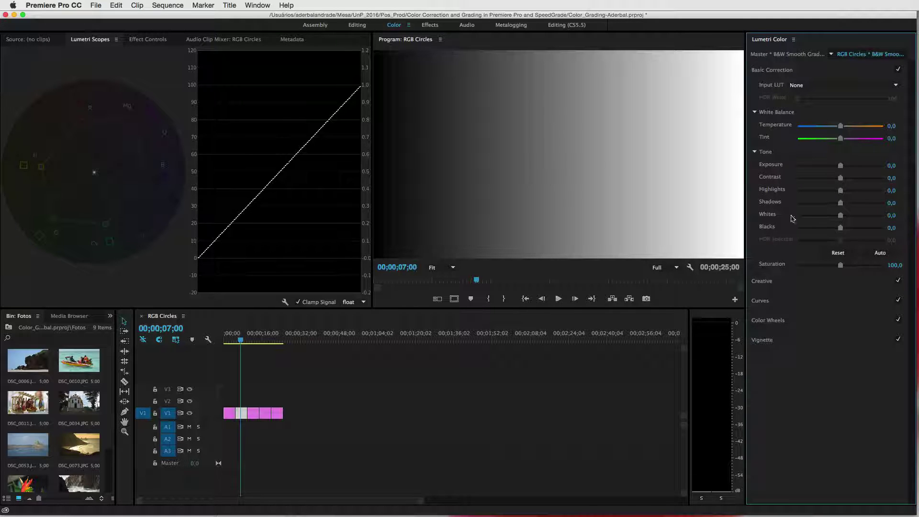
pyautogui.moveTo(840, 215); pyautogui.dragTo(883, 215)
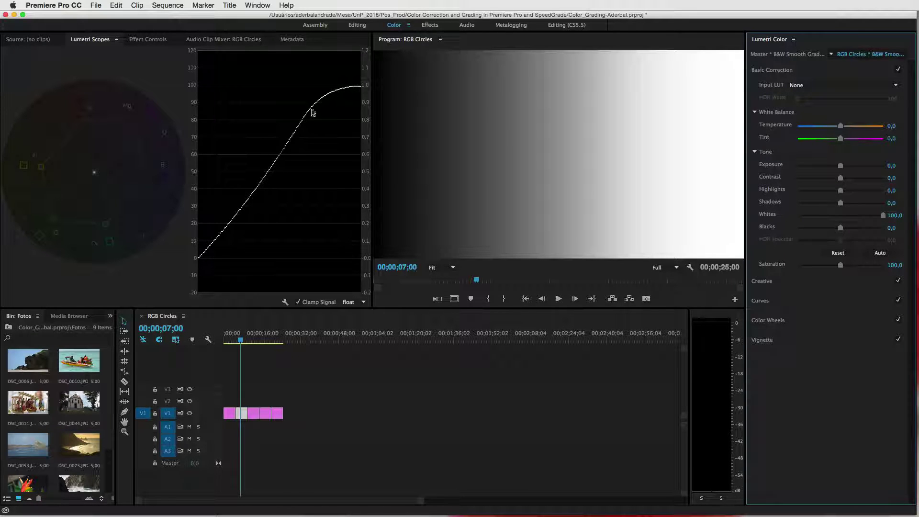
pyautogui.press('super+z')
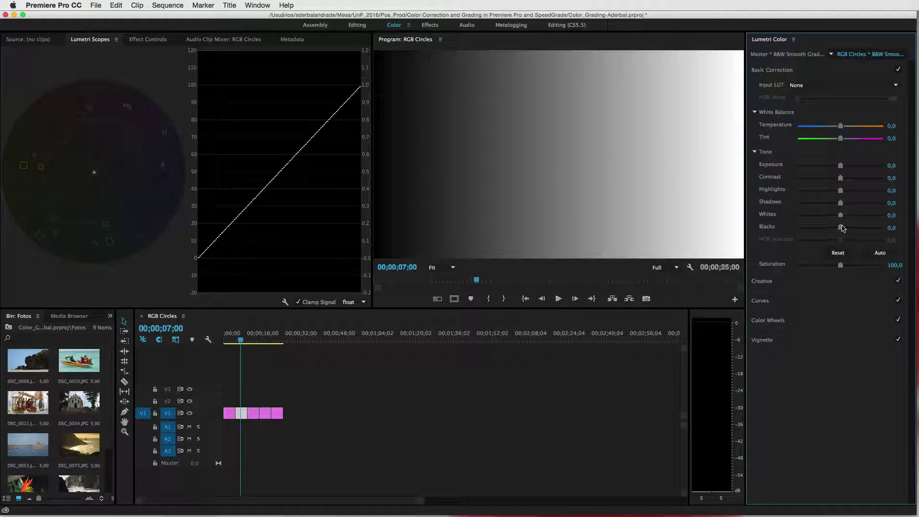
pyautogui.moveTo(841, 228); pyautogui.dragTo(797, 228)
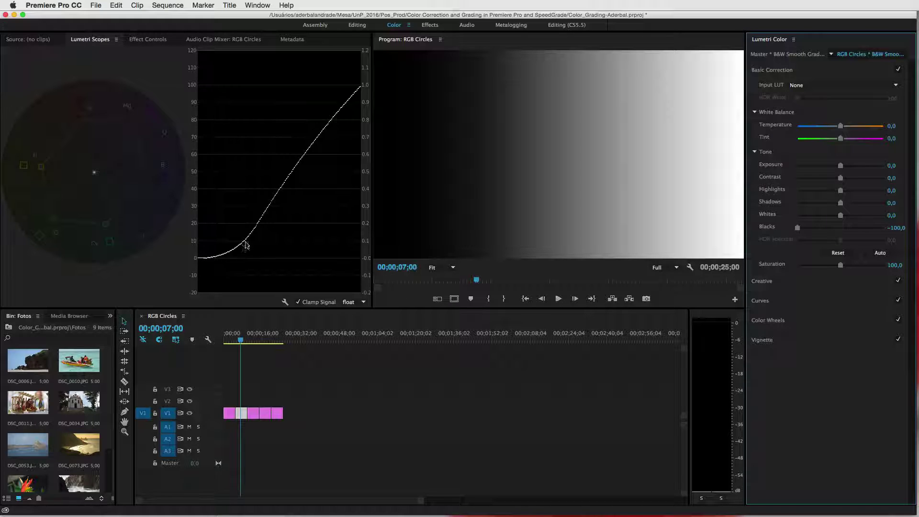
pyautogui.press('super+z')
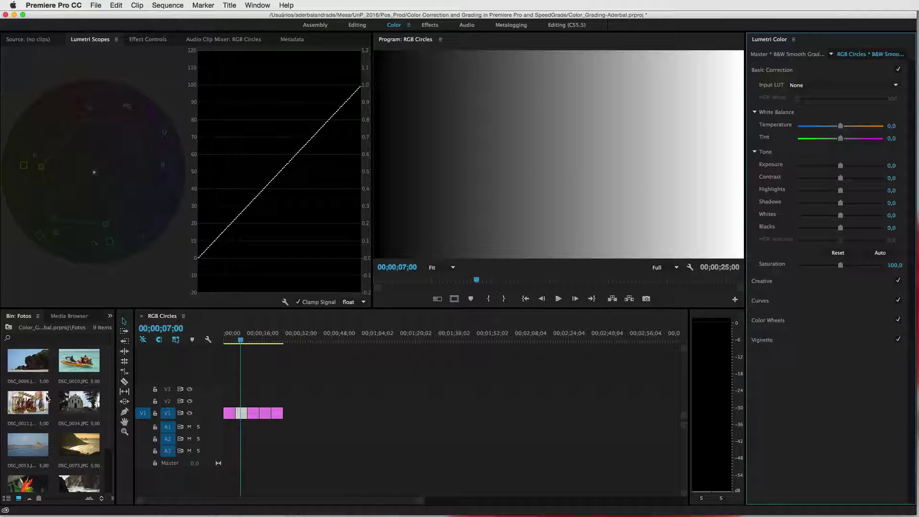
pyautogui.moveTo(71, 405); pyautogui.dragTo(306, 409)
pyautogui.click(308, 341)
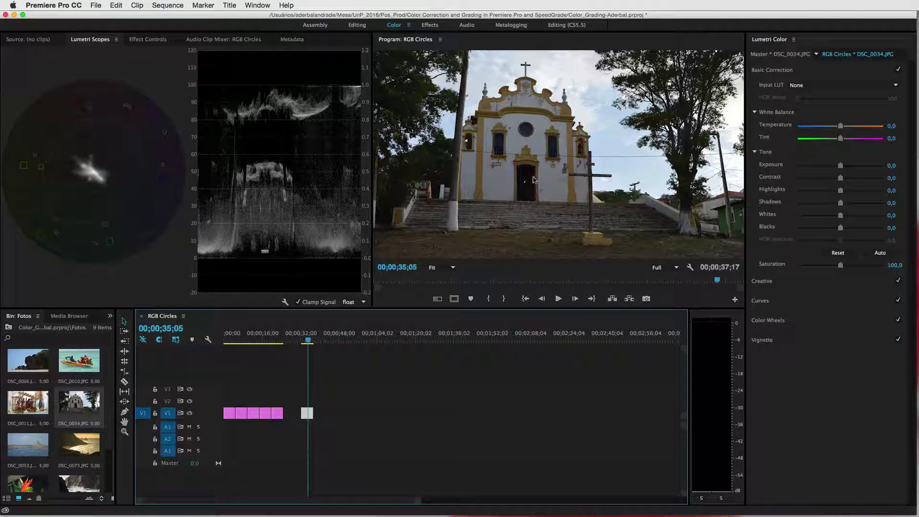
# Try raising the church photo's Exposure and Contrast, then reset both to 0.
pyautogui.moveTo(841, 166); pyautogui.dragTo(883, 165)
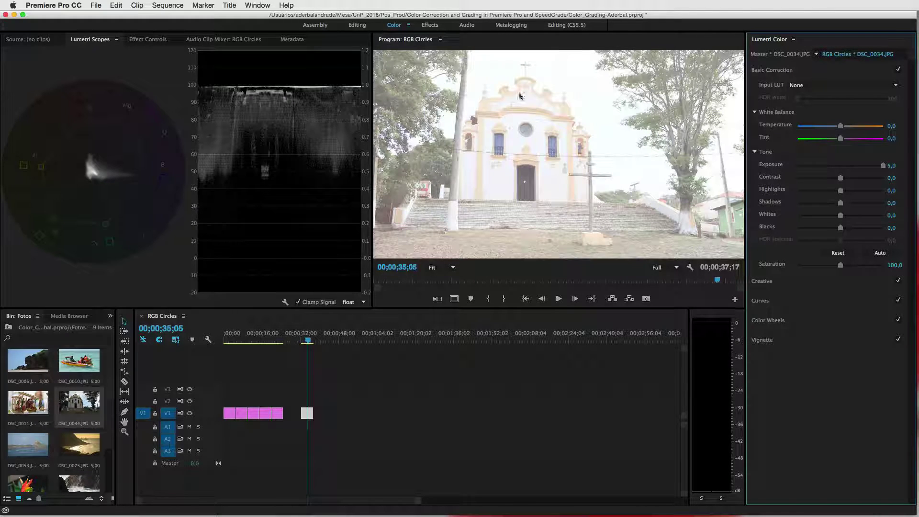
pyautogui.doubleClick(883, 165)
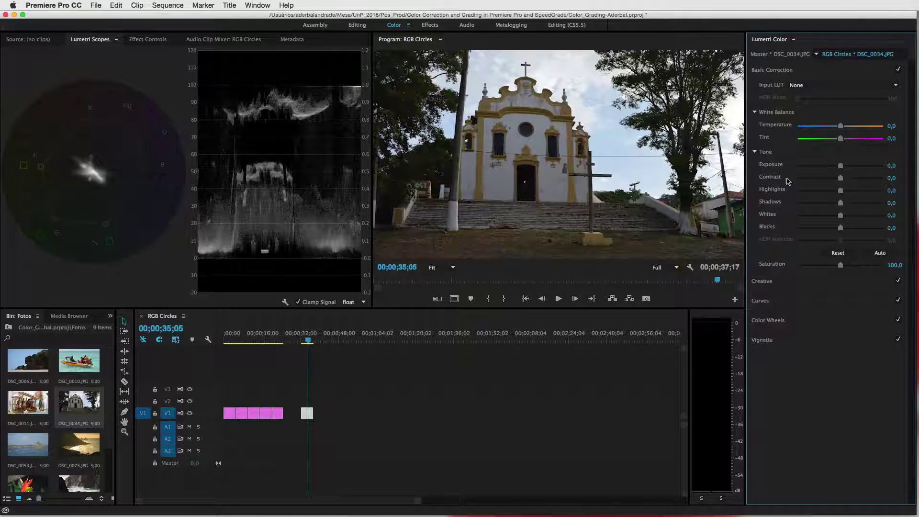
pyautogui.moveTo(841, 178); pyautogui.dragTo(884, 177)
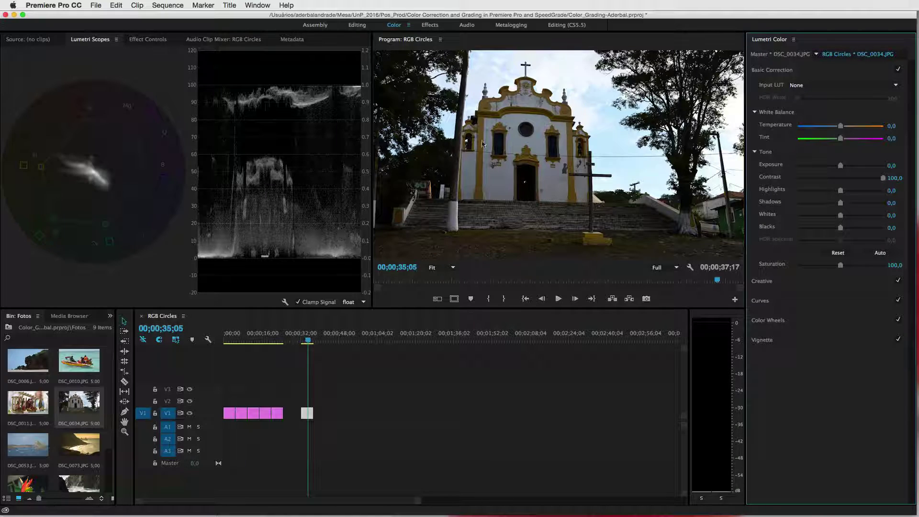
pyautogui.doubleClick(814, 177)
# Set the church photo's Highlights to -67,6 and Shadows to 72,1.
pyautogui.moveTo(840, 190); pyautogui.dragTo(878, 192)
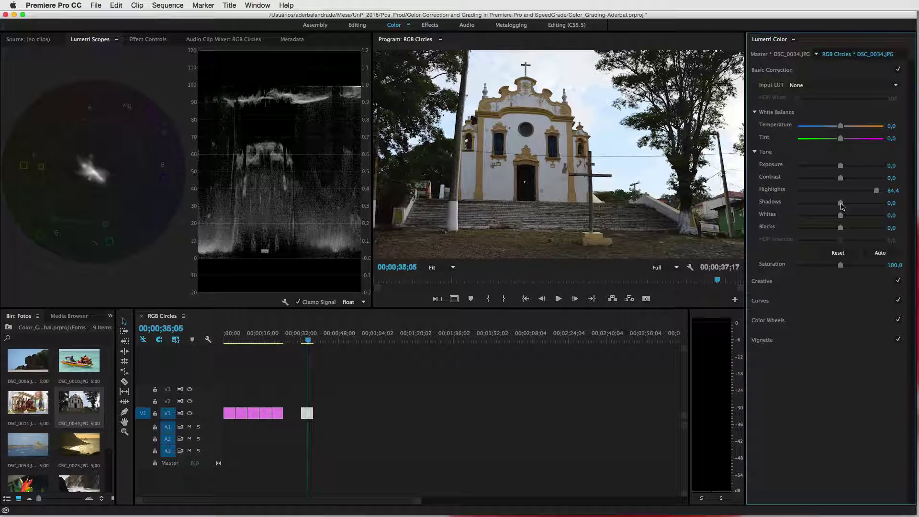
pyautogui.moveTo(842, 207); pyautogui.dragTo(814, 206)
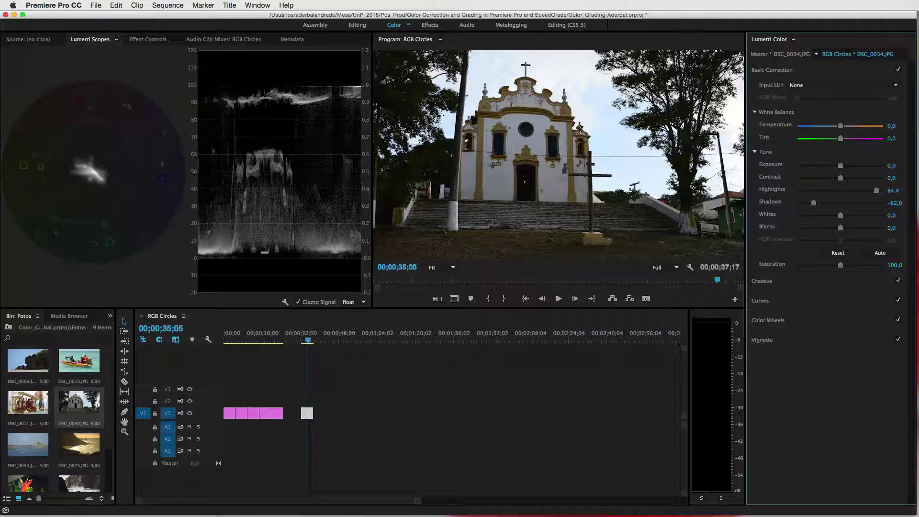
pyautogui.moveTo(813, 203); pyautogui.dragTo(862, 203)
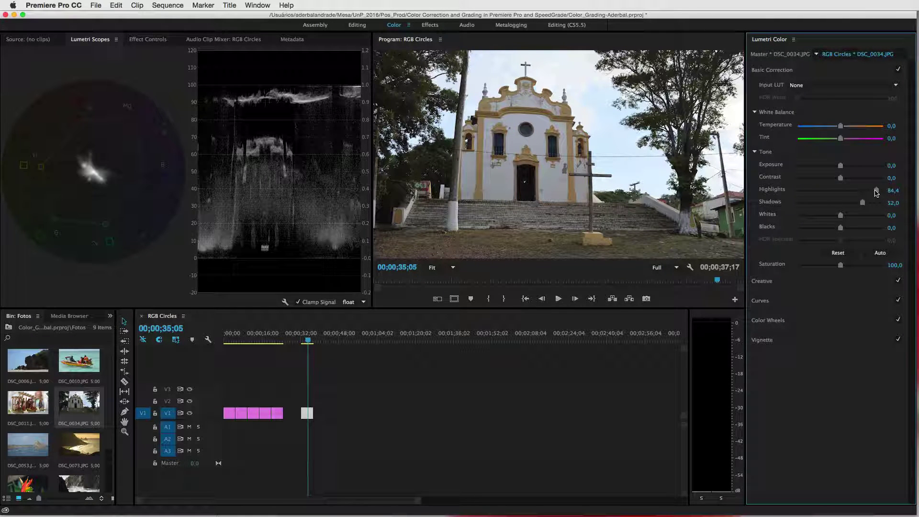
pyautogui.moveTo(879, 192); pyautogui.dragTo(818, 190)
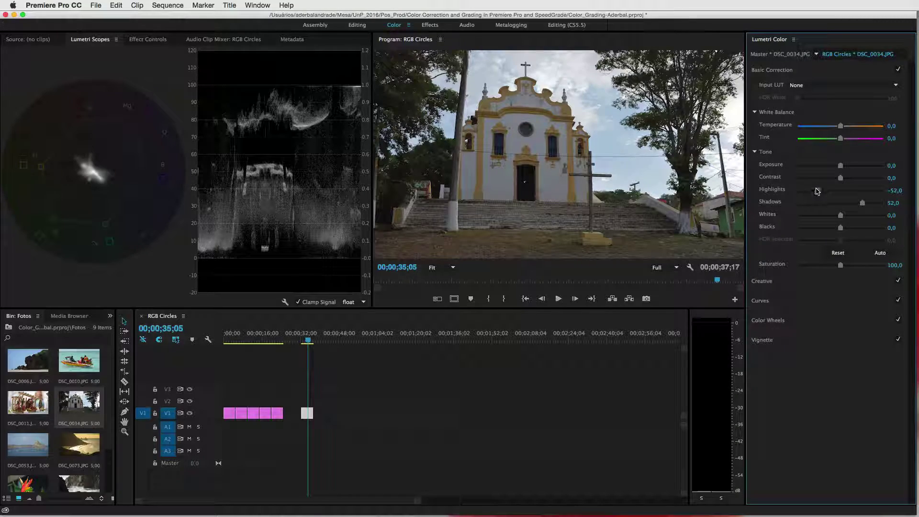
pyautogui.moveTo(818, 190); pyautogui.dragTo(810, 190)
pyautogui.moveTo(862, 202); pyautogui.dragTo(871, 203)
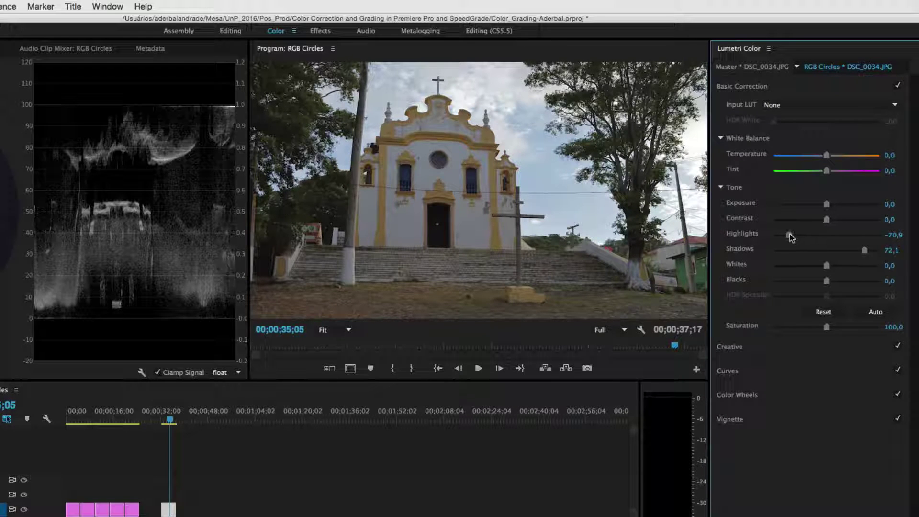
pyautogui.moveTo(789, 235); pyautogui.dragTo(791, 235)
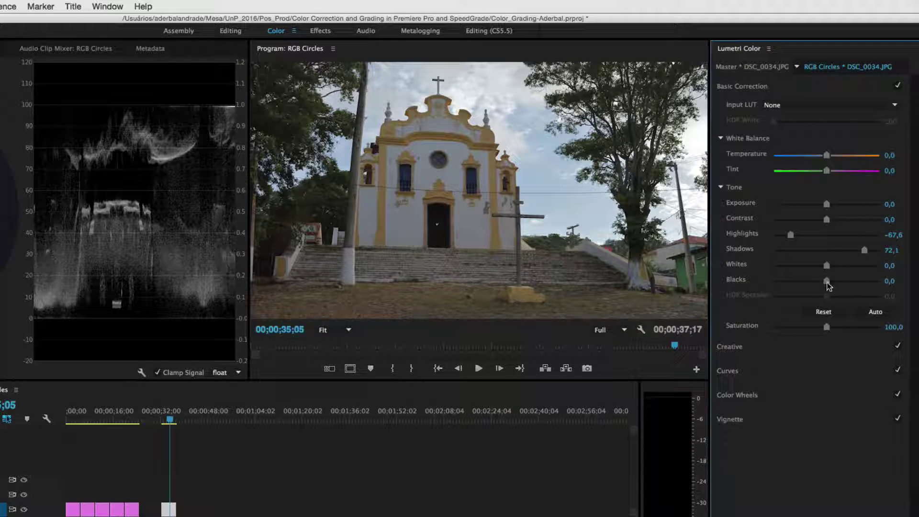
# Soften the church photo's tone: Blacks 27,4, Whites -19,6, Highlights -24,0, Shadows 39,7.
pyautogui.moveTo(829, 280); pyautogui.dragTo(832, 281)
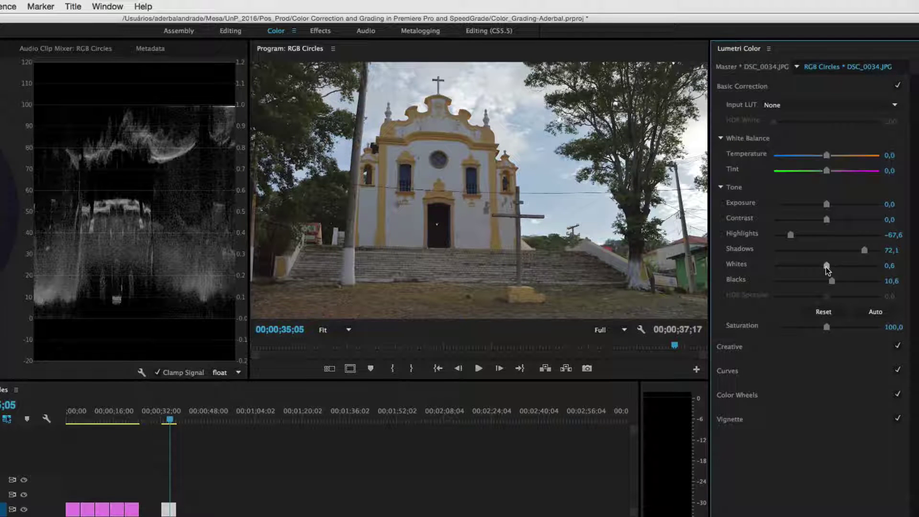
pyautogui.moveTo(826, 266); pyautogui.dragTo(815, 266)
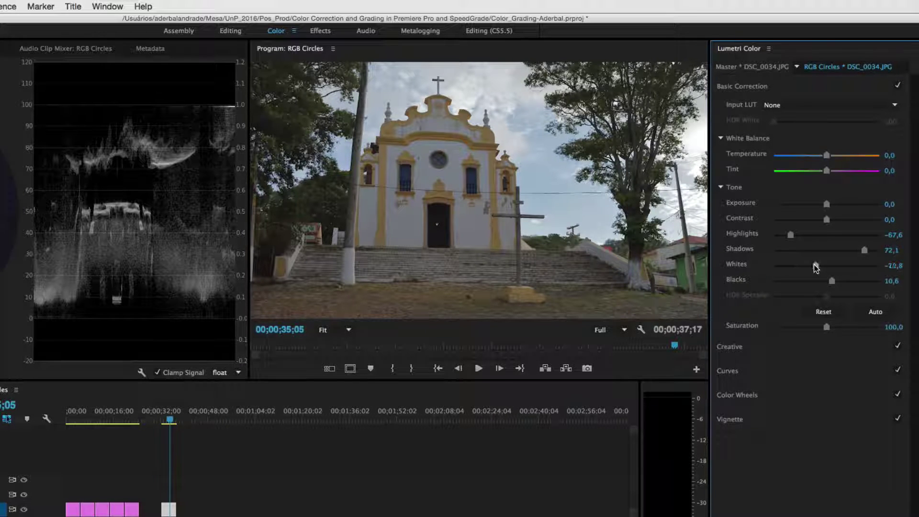
pyautogui.moveTo(816, 267); pyautogui.dragTo(807, 266)
pyautogui.click(843, 281)
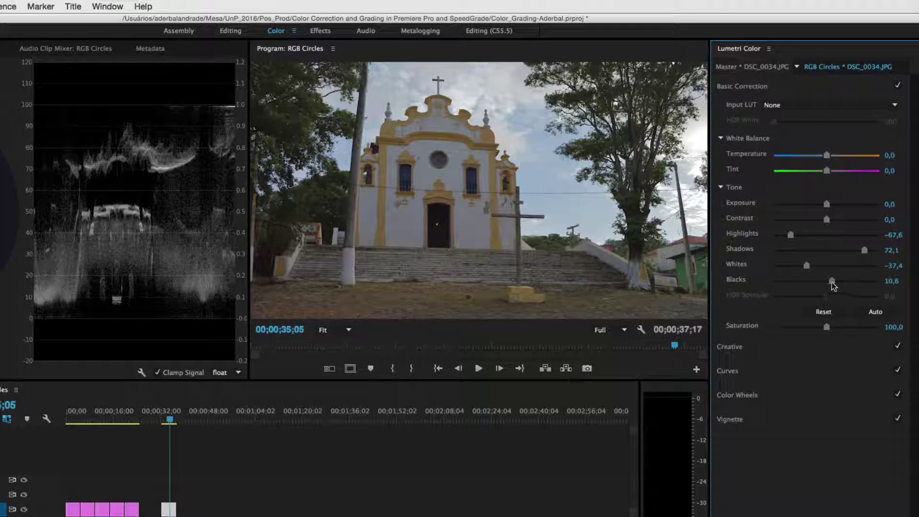
pyautogui.moveTo(806, 266)
pyautogui.mouseDown()
pyautogui.moveTo(798, 266)
pyautogui.moveTo(809, 266)
pyautogui.mouseUp()
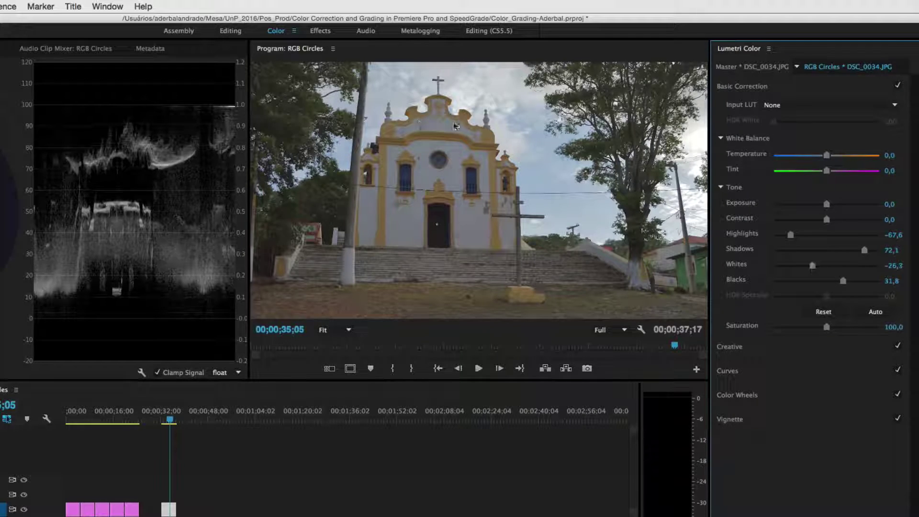
pyautogui.moveTo(810, 267); pyautogui.dragTo(841, 282)
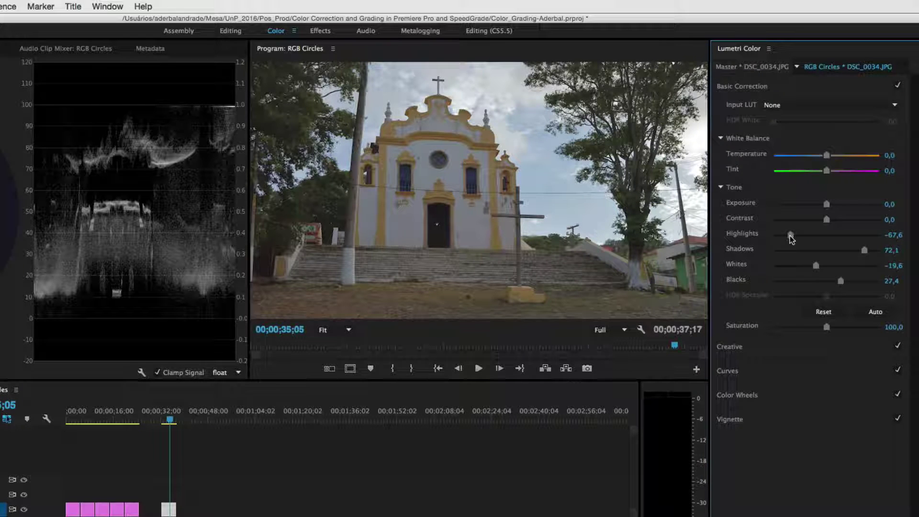
pyautogui.moveTo(790, 235); pyautogui.dragTo(812, 235)
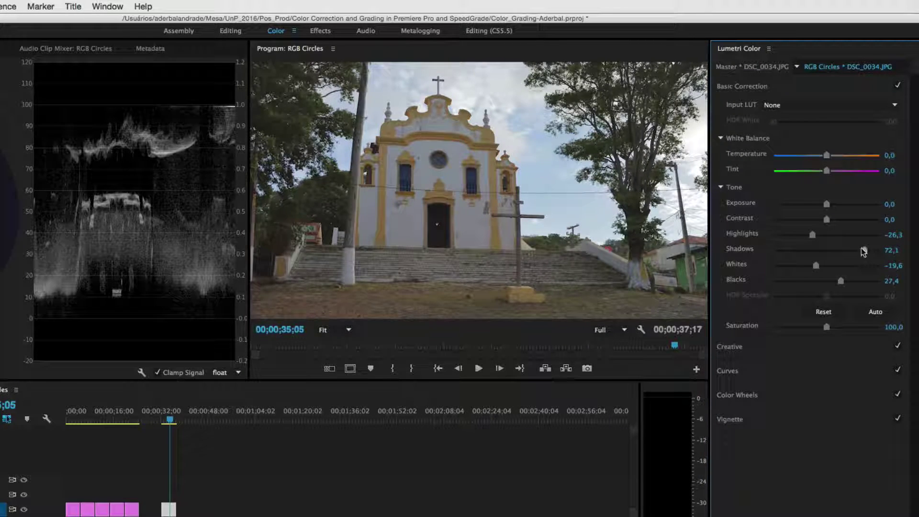
pyautogui.moveTo(866, 251)
pyautogui.mouseDown()
pyautogui.moveTo(842, 251)
pyautogui.moveTo(851, 250)
pyautogui.mouseUp()
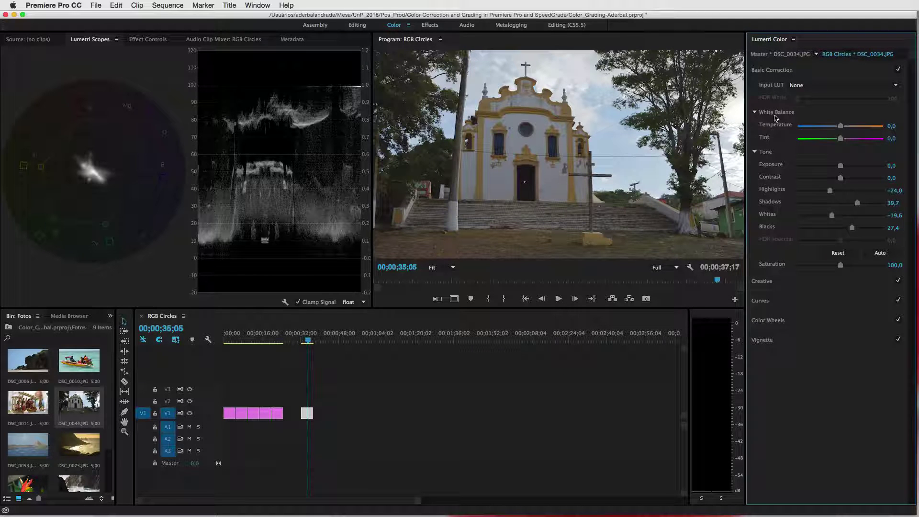
pyautogui.moveTo(841, 126)
pyautogui.mouseDown()
pyautogui.moveTo(829, 126)
pyautogui.moveTo(854, 126)
pyautogui.mouseUp()
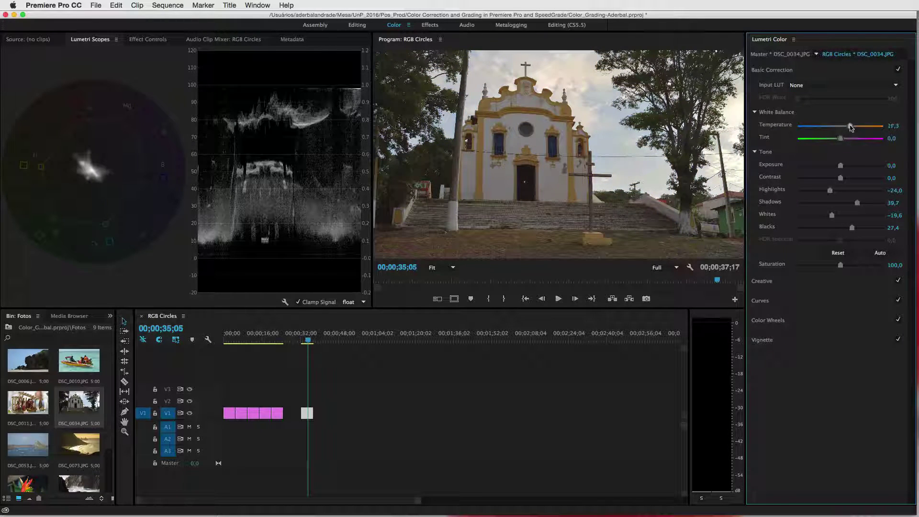
pyautogui.doubleClick(854, 126)
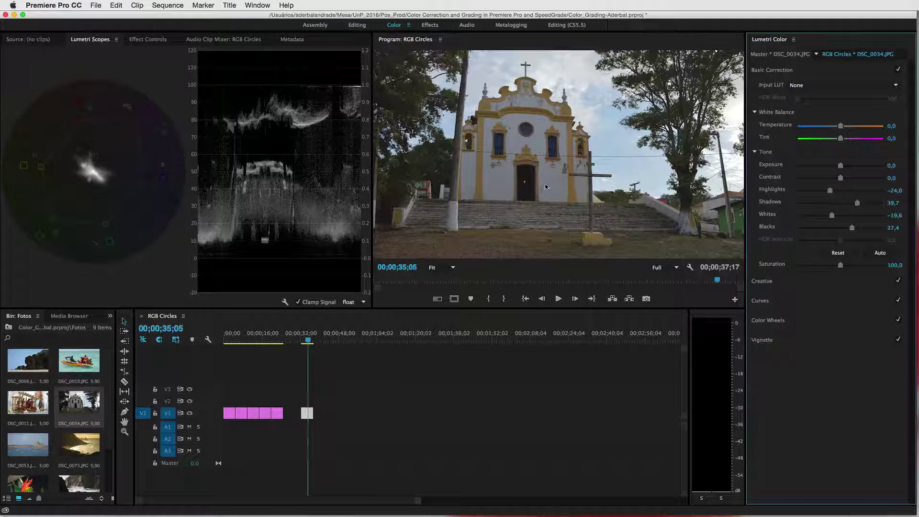
# Drag the church photo's Lumetri Saturation up to 133,0.
pyautogui.moveTo(841, 265); pyautogui.dragTo(855, 269)
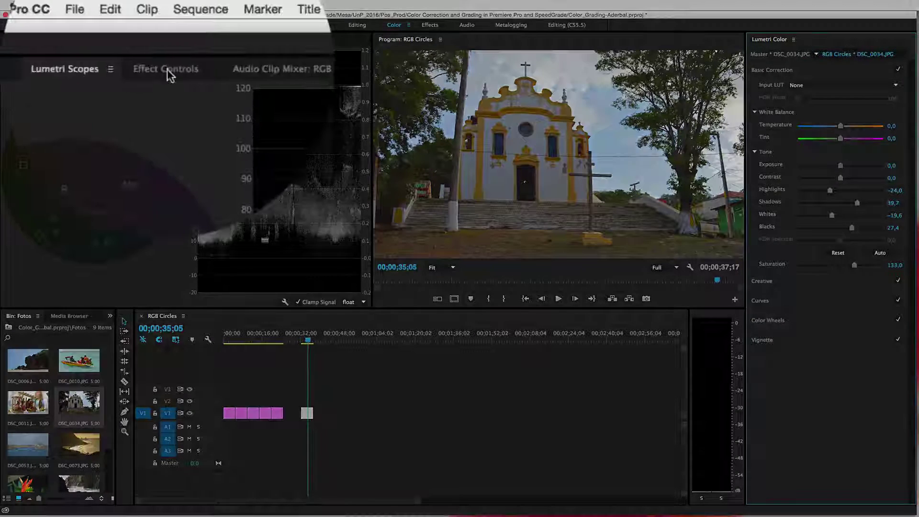
# In Effect Controls, toggle the church photo's Lumetri Color off and on, ending enabled.
pyautogui.click(147, 39)
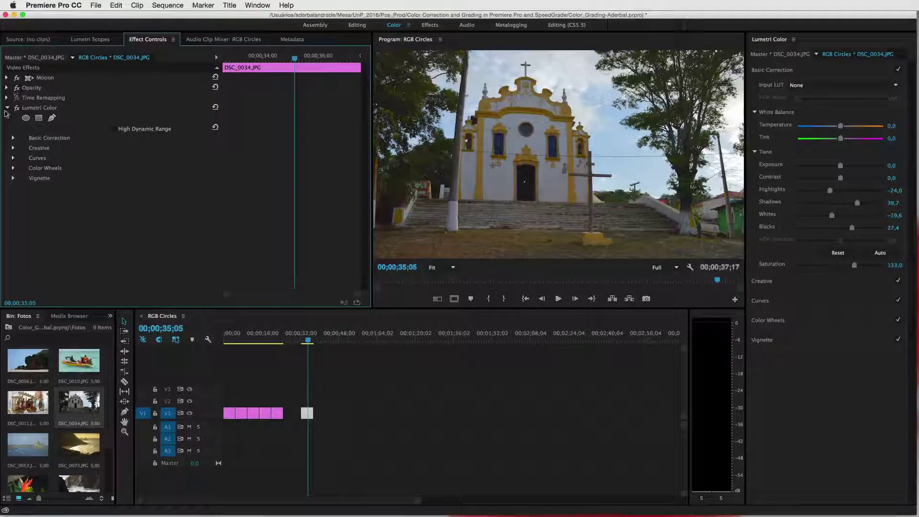
pyautogui.click(16, 108)
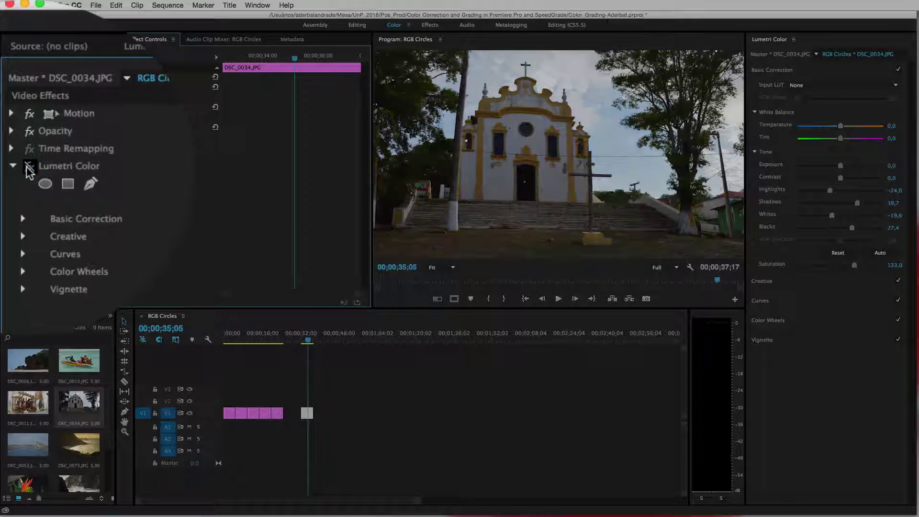
pyautogui.click(29, 168)
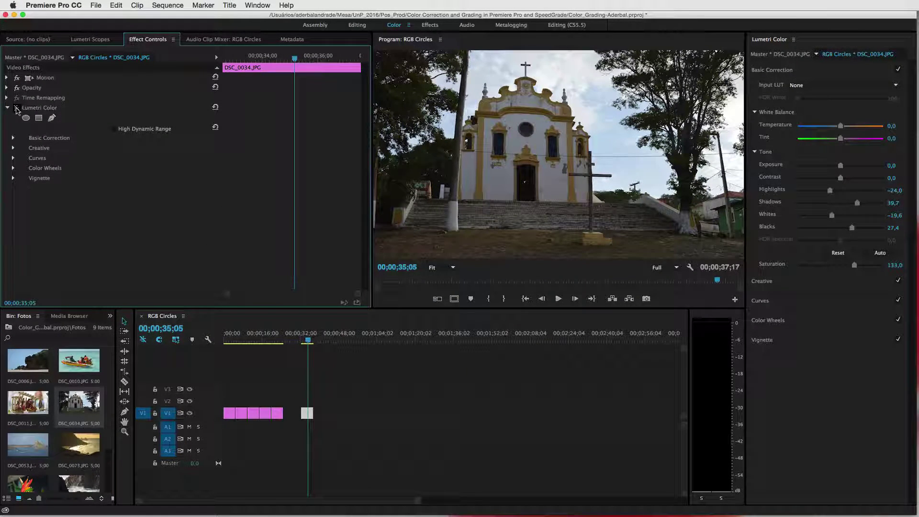
pyautogui.click(16, 109)
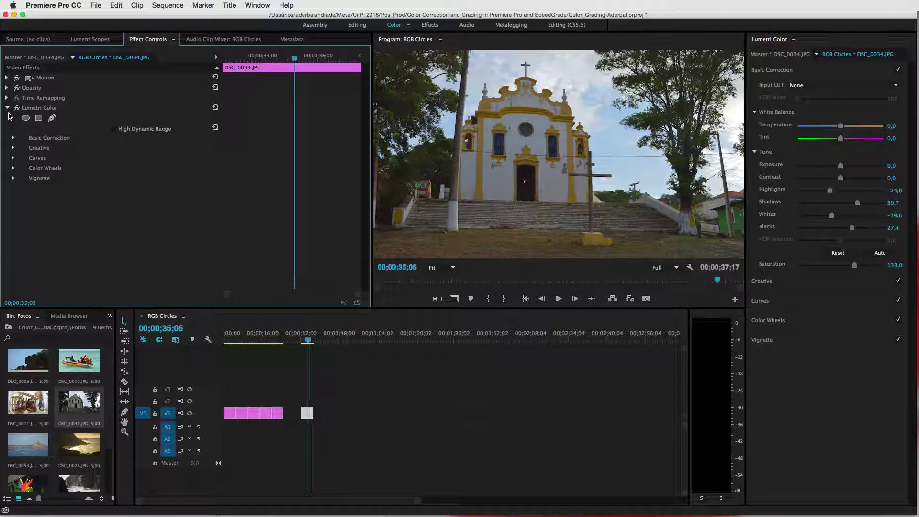
pyautogui.click(17, 110)
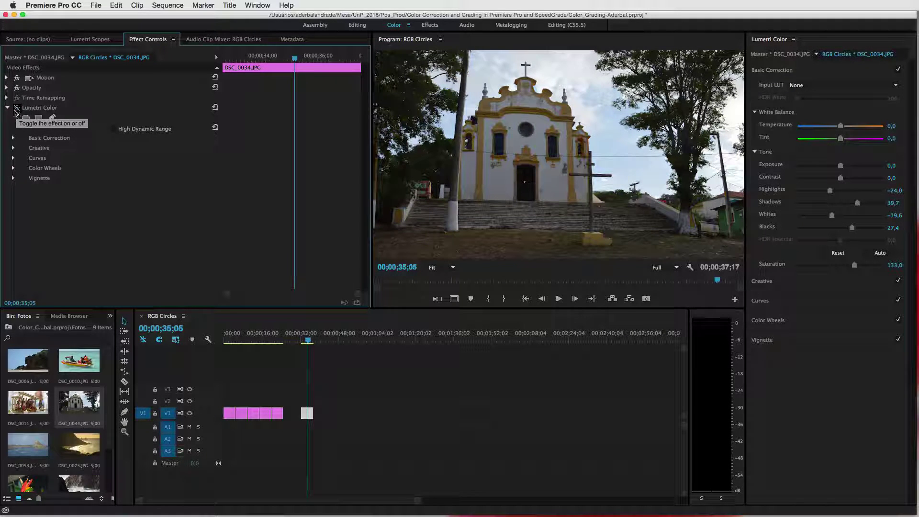
pyautogui.click(17, 109)
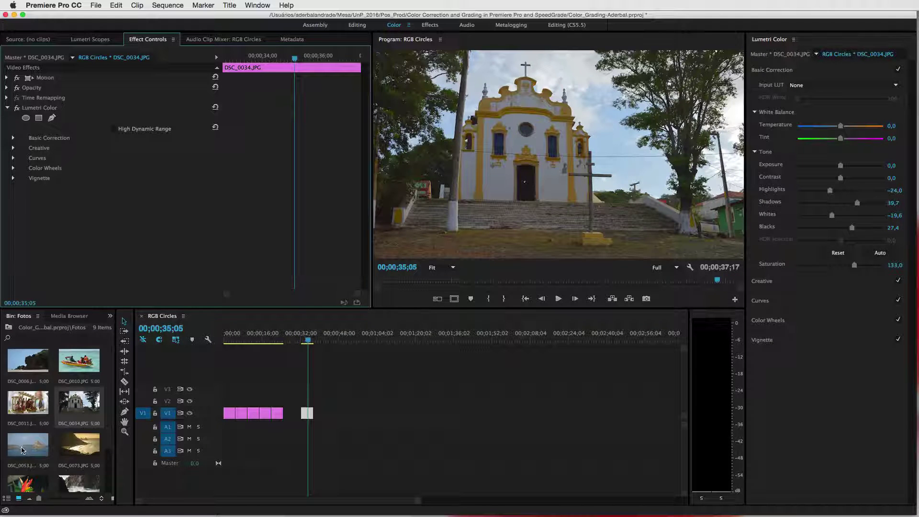
# Place ocean photo DSC_0053 on V1, show the scopes, and raise Contrast to 85,5.
pyautogui.moveTo(28, 446)
pyautogui.mouseDown()
pyautogui.moveTo(338, 401)
pyautogui.moveTo(329, 412)
pyautogui.mouseUp()
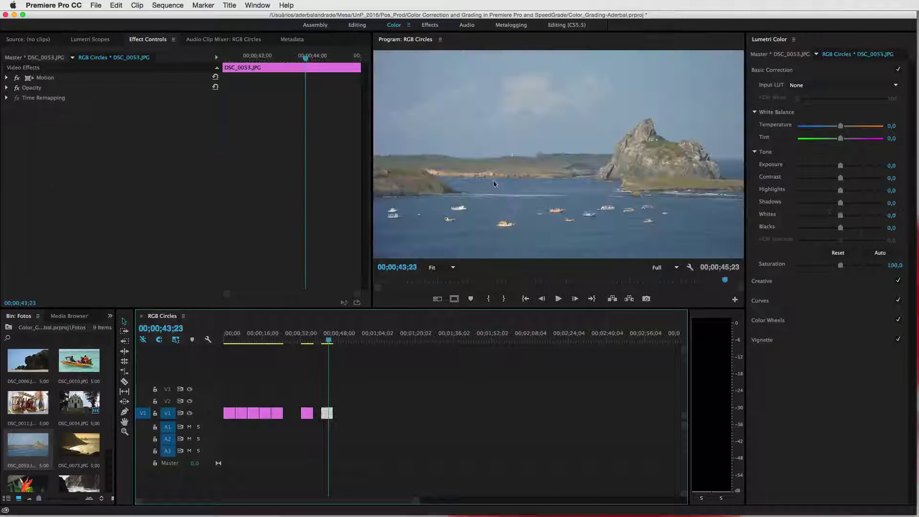
pyautogui.click(99, 41)
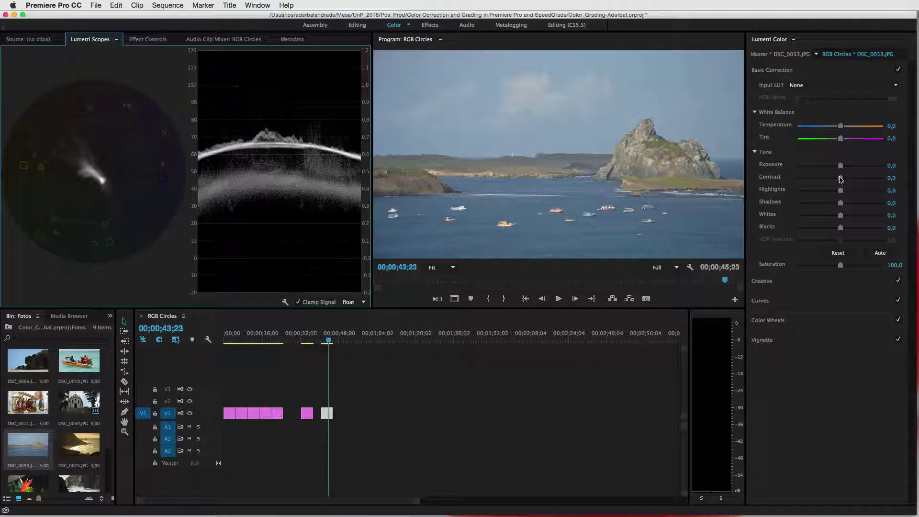
pyautogui.moveTo(841, 179); pyautogui.dragTo(884, 182)
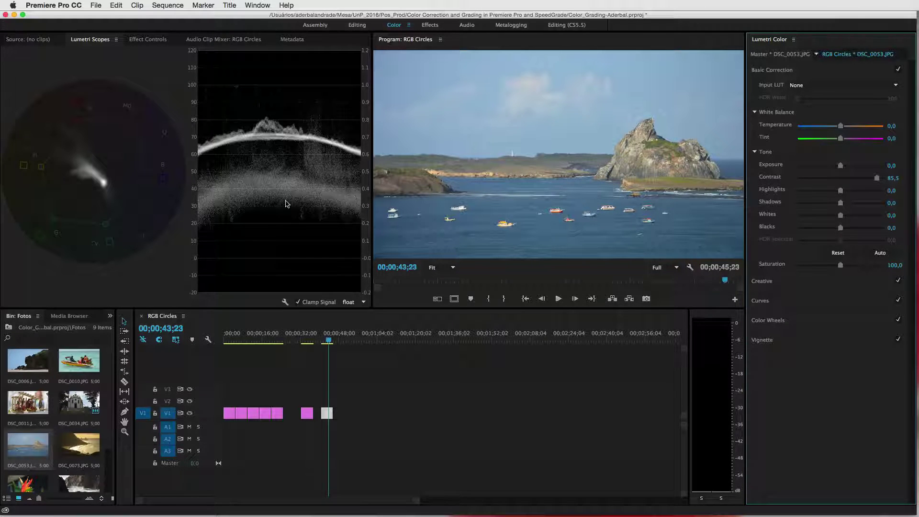
# Set the ocean photo's Shadows to -28,5 and Highlights to about 16,2.
pyautogui.moveTo(840, 203); pyautogui.dragTo(827, 202)
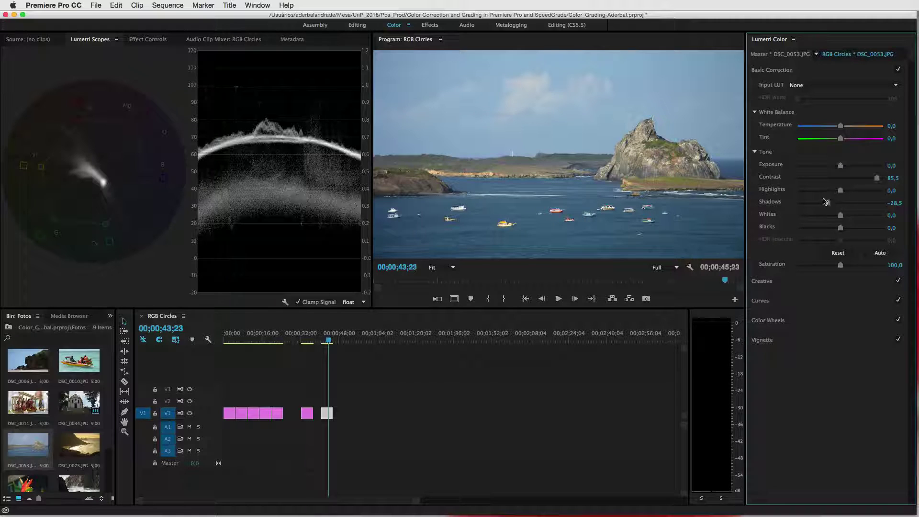
pyautogui.moveTo(842, 193); pyautogui.dragTo(852, 190)
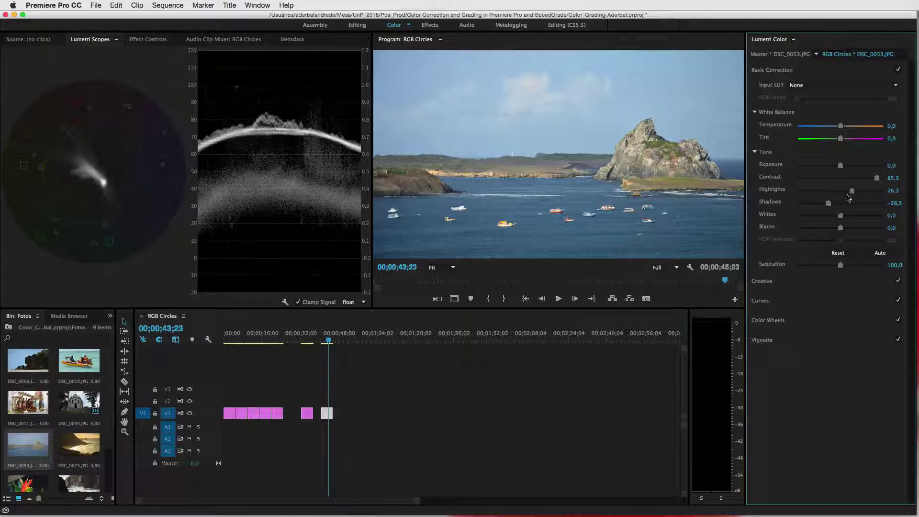
pyautogui.moveTo(852, 191); pyautogui.dragTo(847, 190)
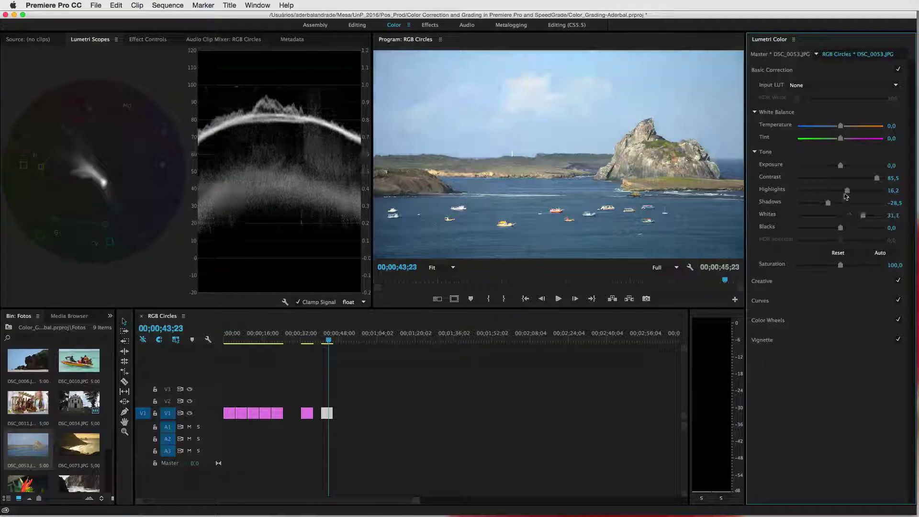
# Grade the ocean photo to Whites 93,3, Highlights -35,2, Blacks -9,5, Saturation 137,4.
pyautogui.moveTo(841, 215)
pyautogui.mouseDown()
pyautogui.moveTo(875, 215)
pyautogui.moveTo(833, 190)
pyautogui.mouseUp()
pyautogui.moveTo(875, 215); pyautogui.dragTo(880, 215)
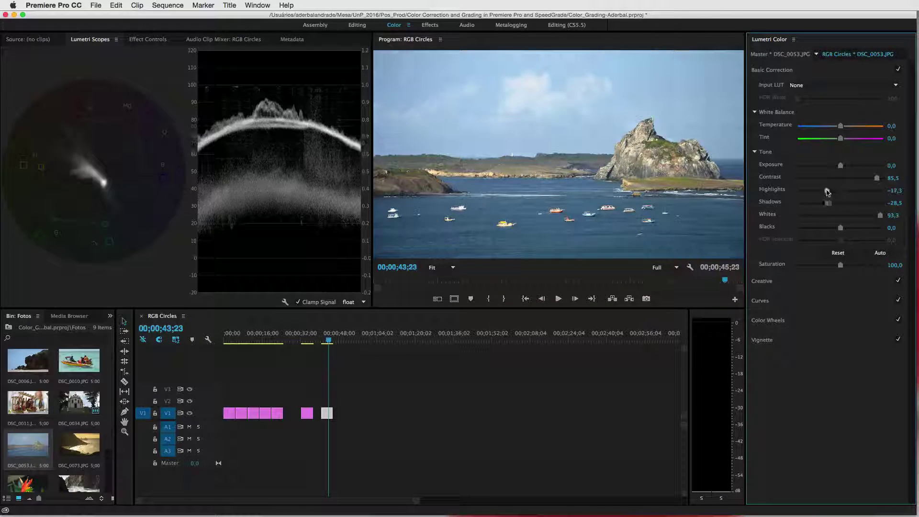
pyautogui.moveTo(833, 190); pyautogui.dragTo(825, 190)
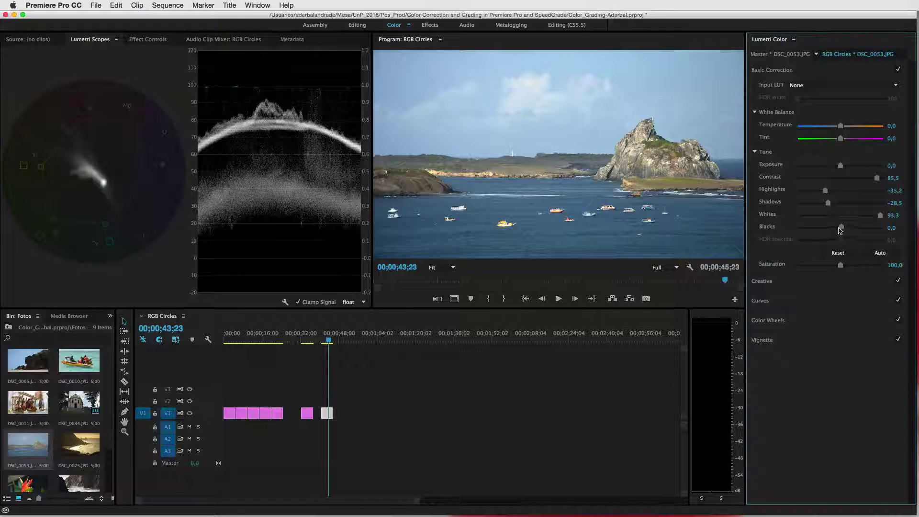
pyautogui.moveTo(841, 228); pyautogui.dragTo(837, 229)
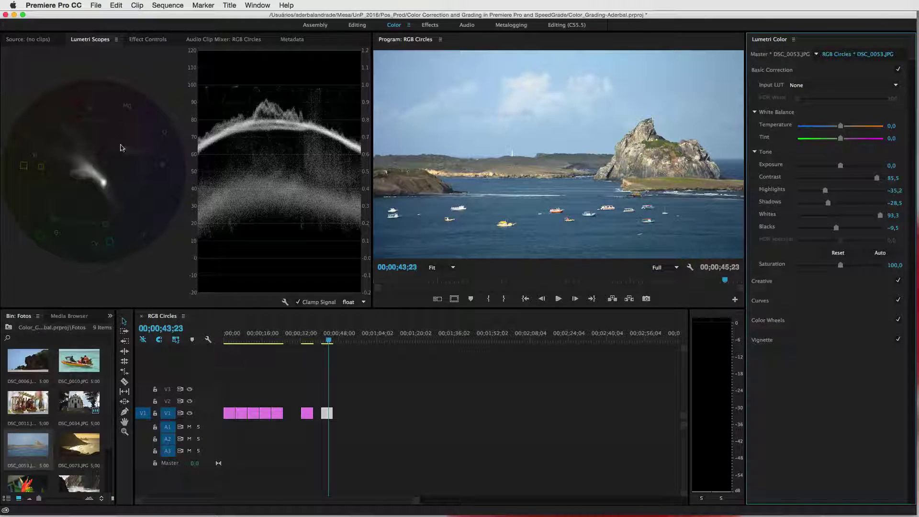
pyautogui.moveTo(842, 270); pyautogui.dragTo(848, 270)
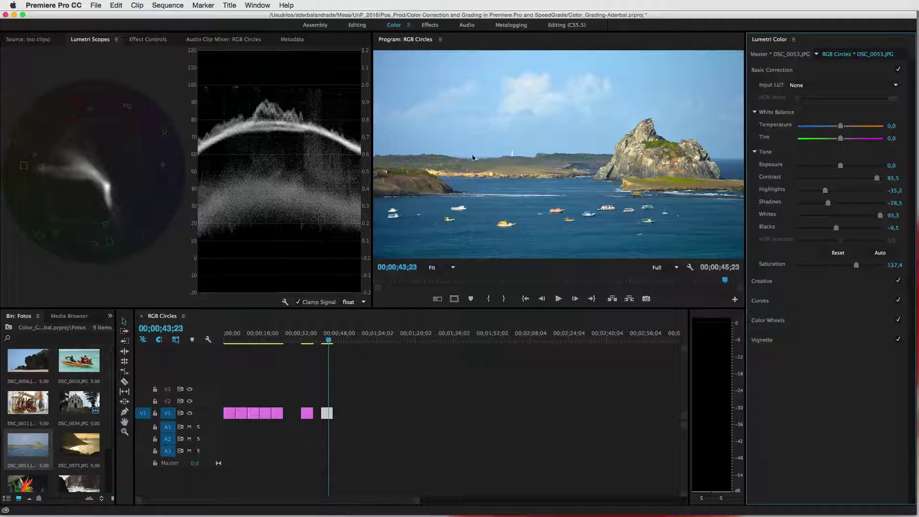
# Toggle the ocean photo's Lumetri Color off and back on, then deselect the clip.
pyautogui.click(147, 40)
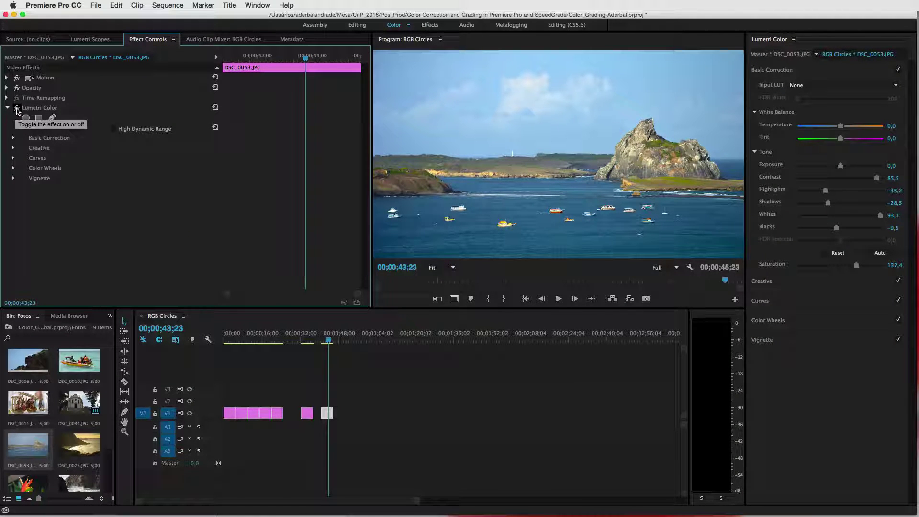
pyautogui.click(14, 110)
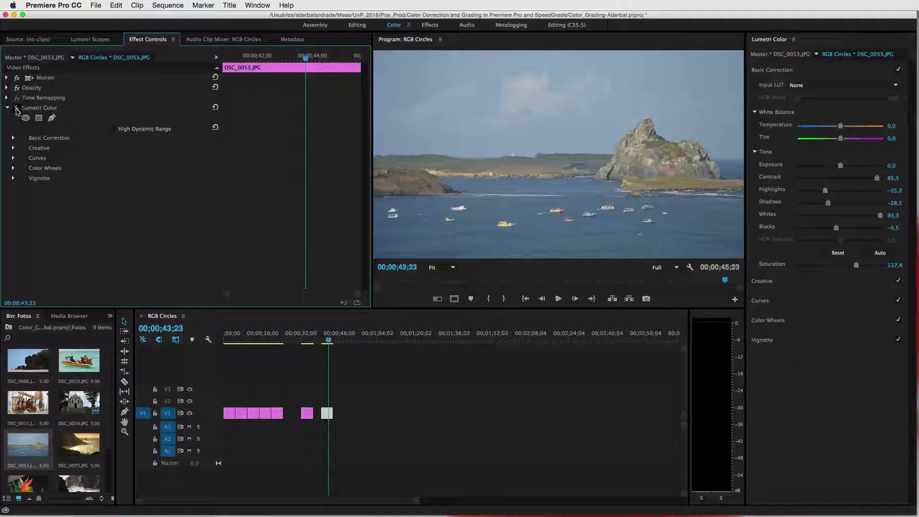
pyautogui.click(16, 110)
pyautogui.click(14, 110)
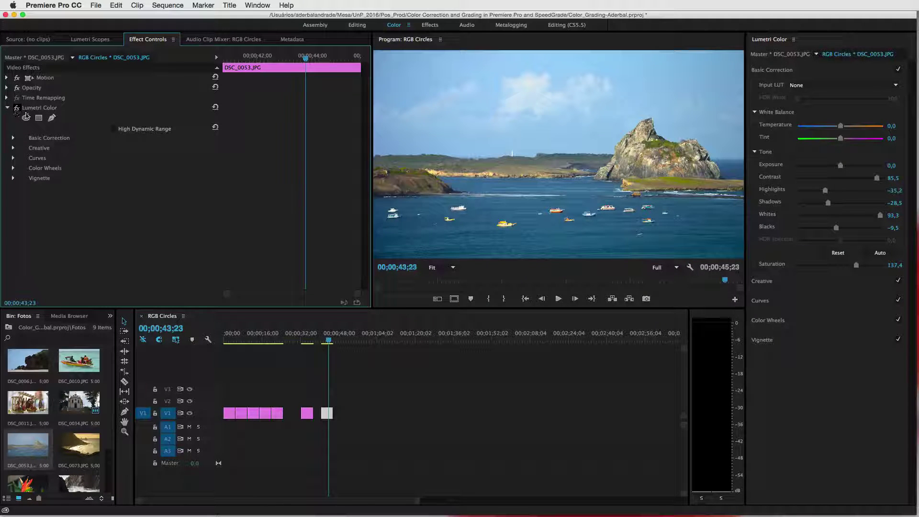
pyautogui.click(410, 390)
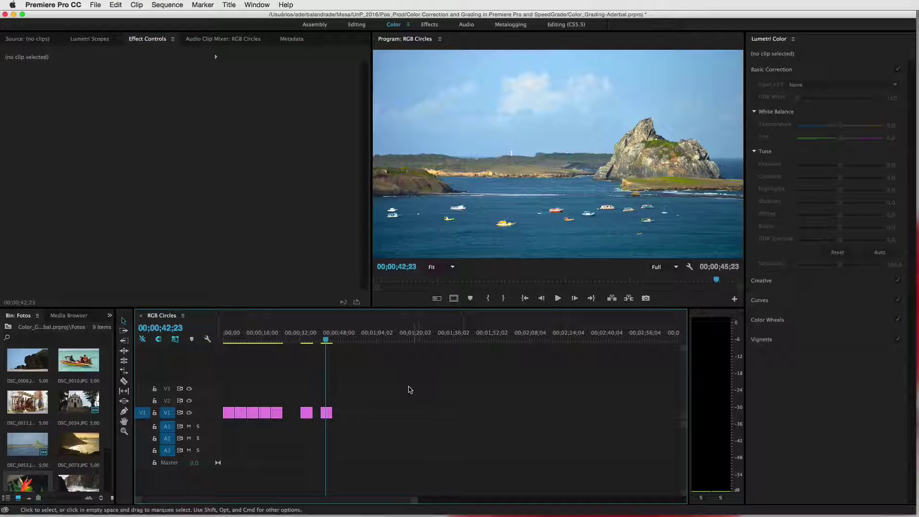